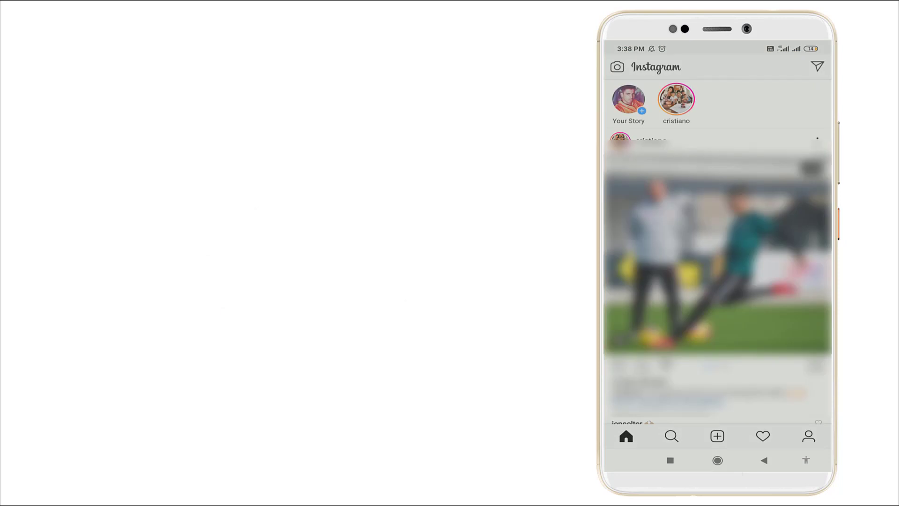
Step: Go to your own profile from the home feed
{"action": "left_click", "coordinate": [808, 437]}
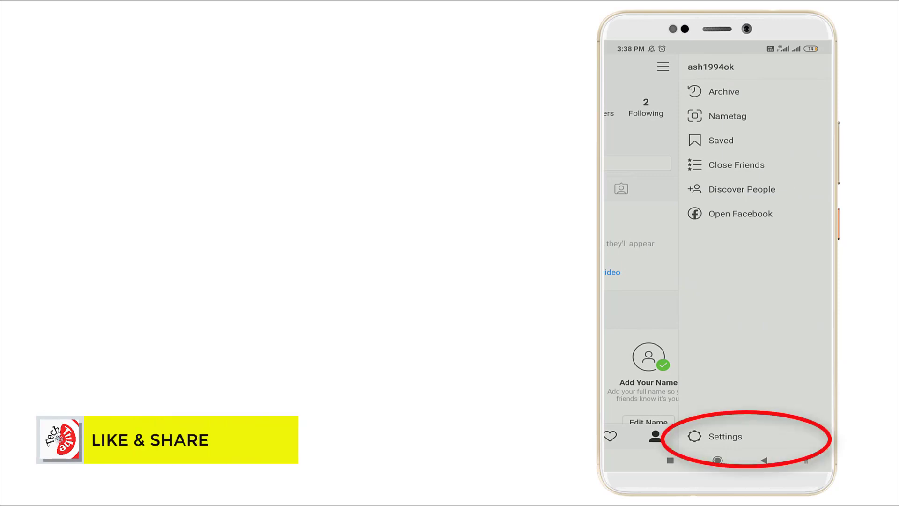
Step: Enter the account Settings and bring up the Help screen with its support options
{"action": "left_click", "coordinate": [750, 430]}
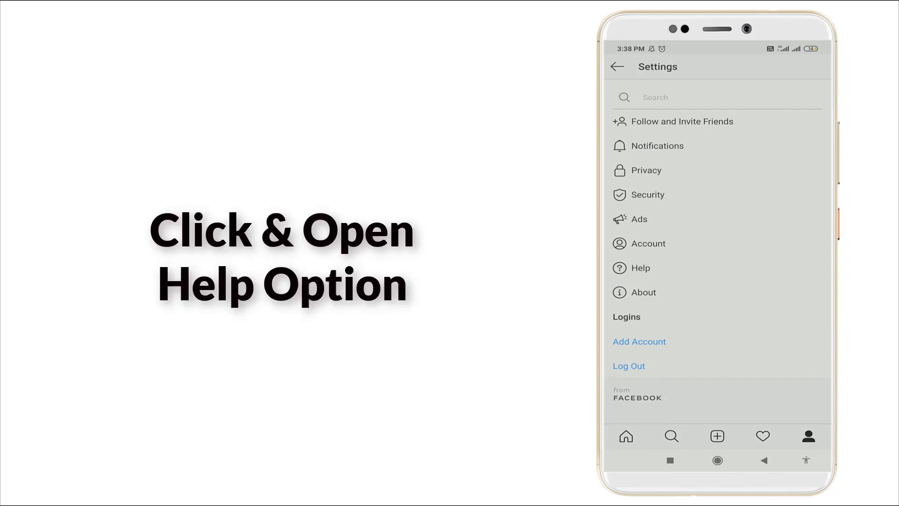
{"action": "left_click", "coordinate": [751, 265]}
{"action": "left_click_drag", "start_coordinate": [730, 268], "coordinate": [729, 265]}
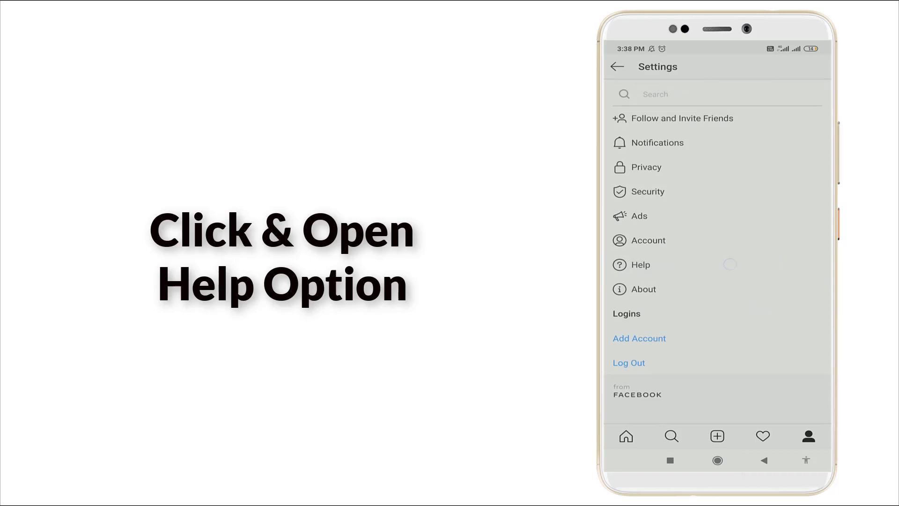
{"action": "left_click", "coordinate": [689, 264]}
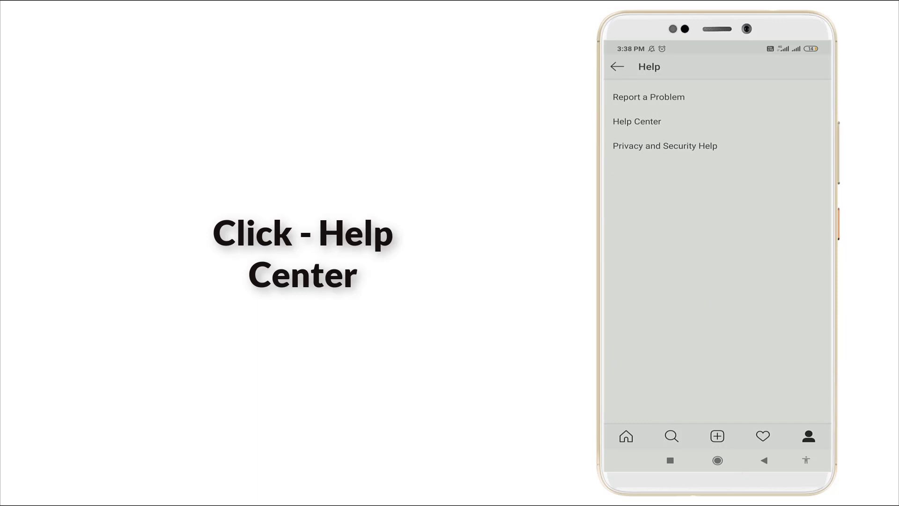
Step: Launch the Help Center in the browser and reach the Managing Your Account articles
{"action": "left_click", "coordinate": [736, 121]}
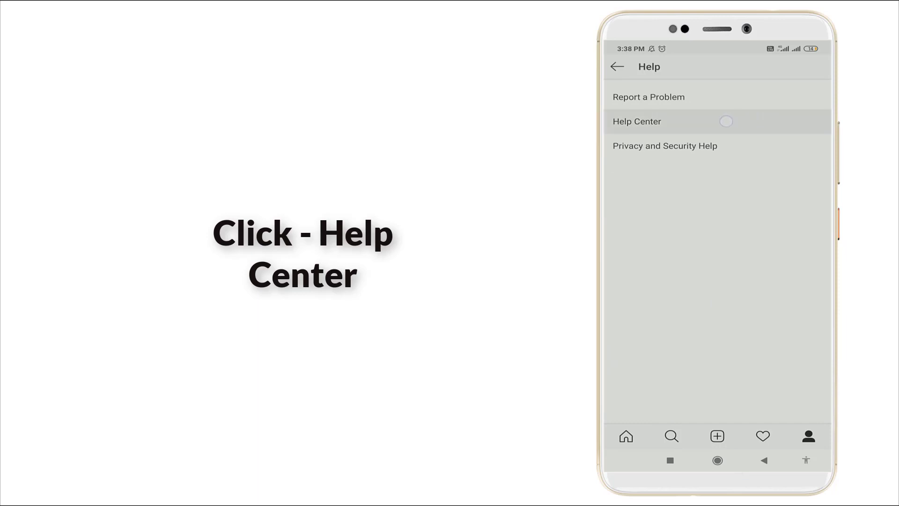
{"action": "left_click", "coordinate": [728, 121]}
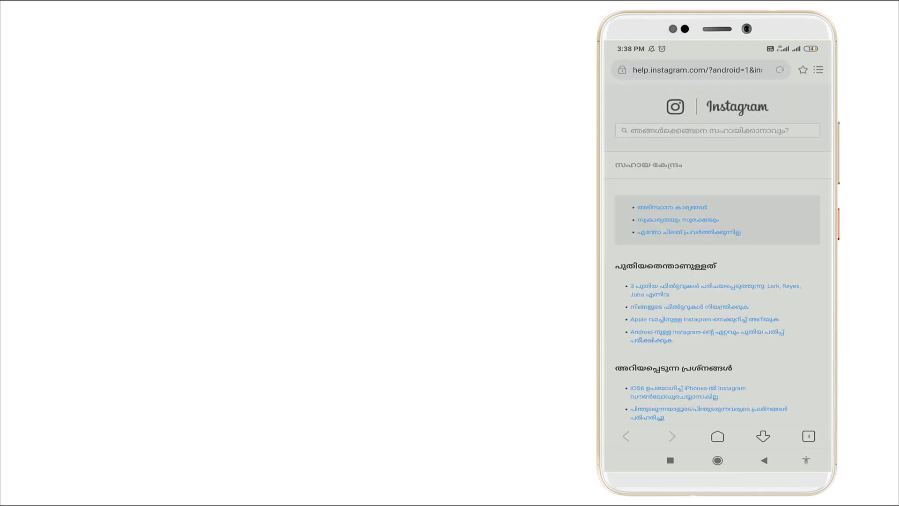
{"action": "scroll", "coordinate": [717, 281], "scroll_direction": "down", "scroll_amount": 5}
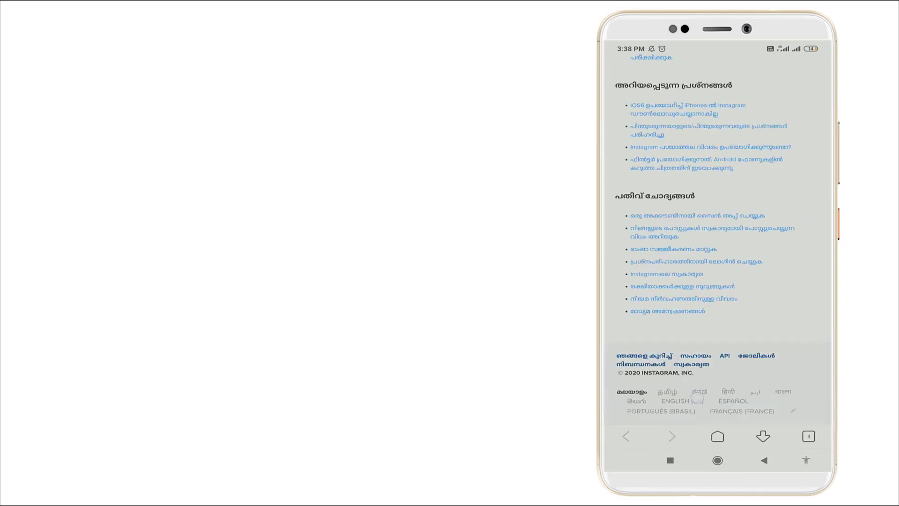
{"action": "scroll", "coordinate": [773, 419], "scroll_direction": "up", "scroll_amount": 3}
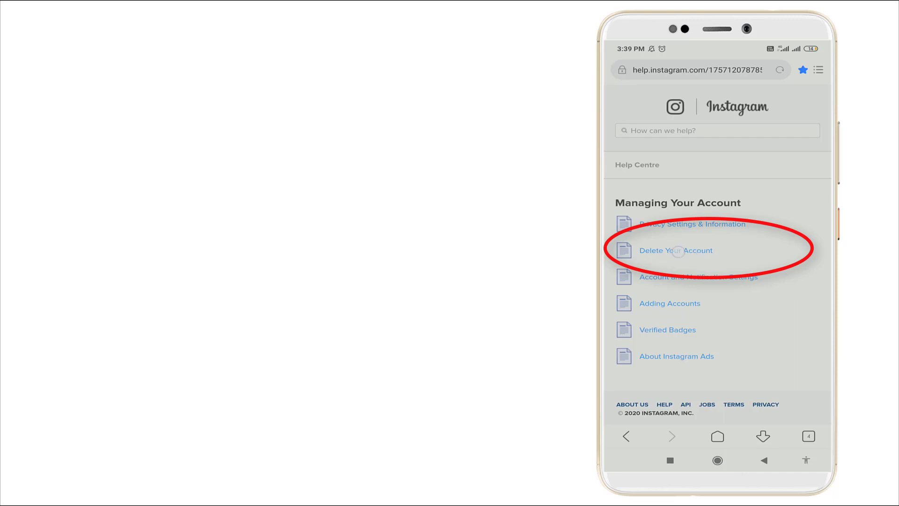
Step: Read the Delete Your Account article and expand 'How do I temporarily disable my Instagram account?'
{"action": "left_click", "coordinate": [692, 251]}
{"action": "left_click", "coordinate": [701, 250]}
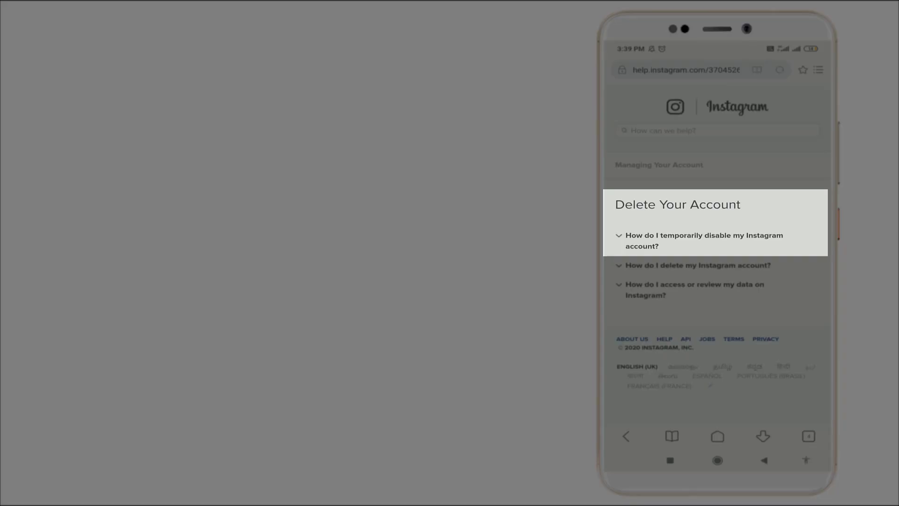
{"action": "left_click", "coordinate": [745, 239]}
{"action": "left_click", "coordinate": [752, 234]}
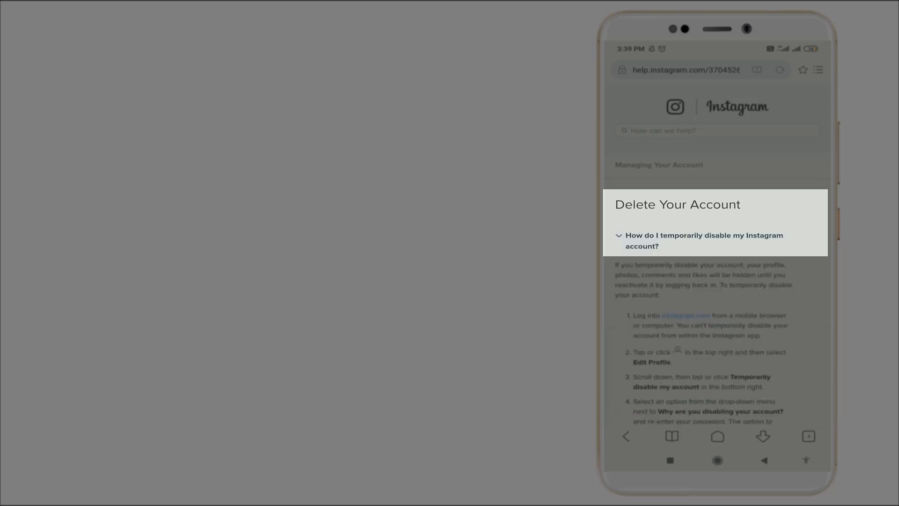
{"action": "scroll", "coordinate": [717, 240], "scroll_direction": "down", "scroll_amount": 2}
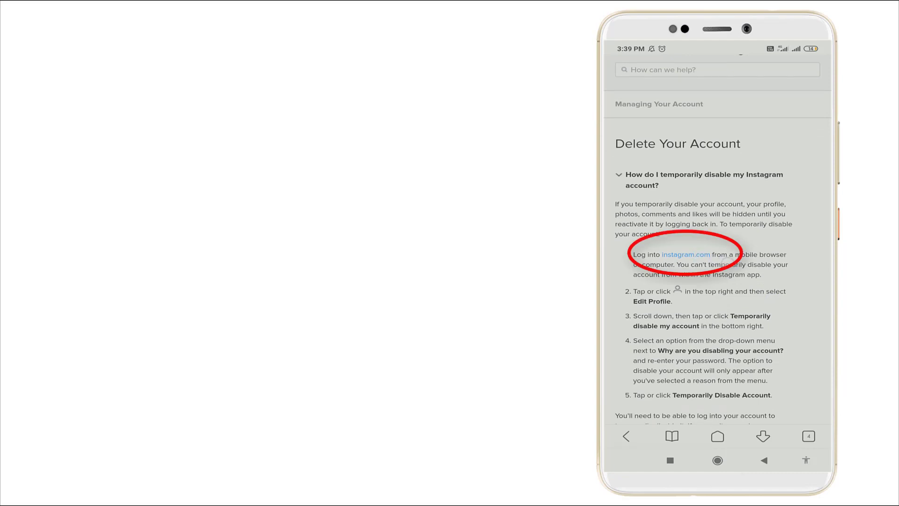
Step: Follow the instagram.com link so the mobile site loads, dismissing the prompt covering it
{"action": "left_click", "coordinate": [686, 254]}
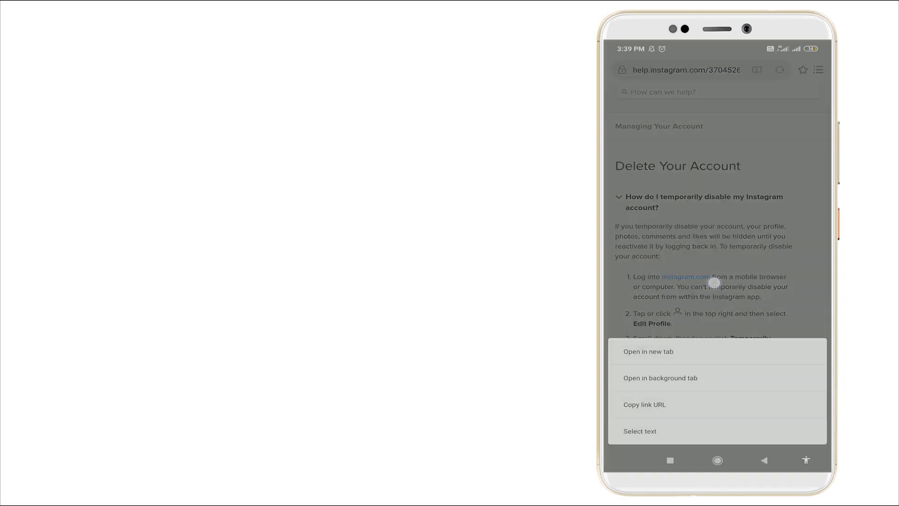
{"action": "key", "text": "Escape"}
{"action": "left_click", "coordinate": [686, 276]}
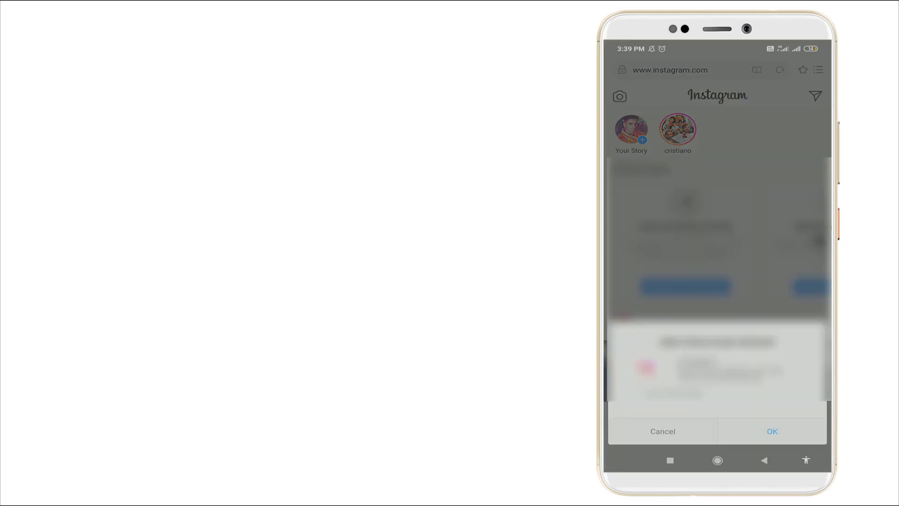
{"action": "key", "text": "Escape"}
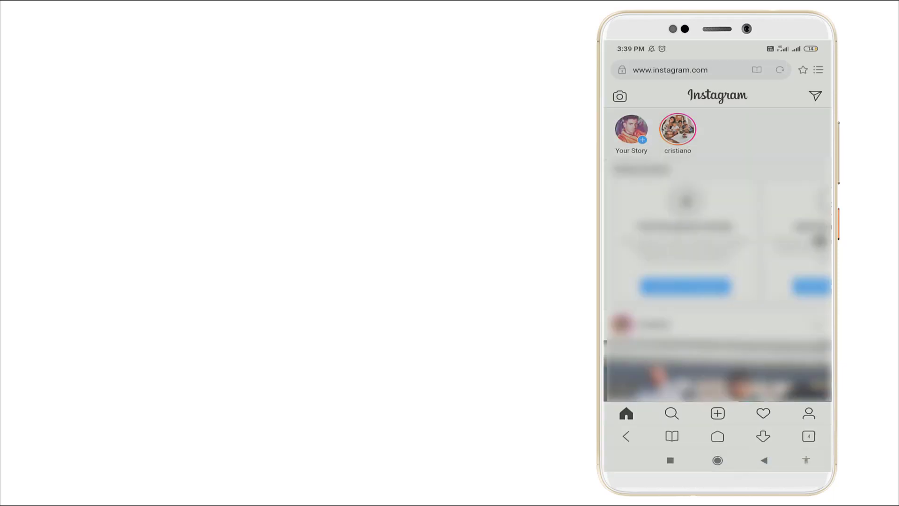
{"action": "scroll", "coordinate": [717, 237], "scroll_direction": "down", "scroll_amount": 1}
{"action": "scroll", "coordinate": [717, 238], "scroll_direction": "down", "scroll_amount": 1}
{"action": "scroll", "coordinate": [716, 238], "scroll_direction": "down", "scroll_amount": 1}
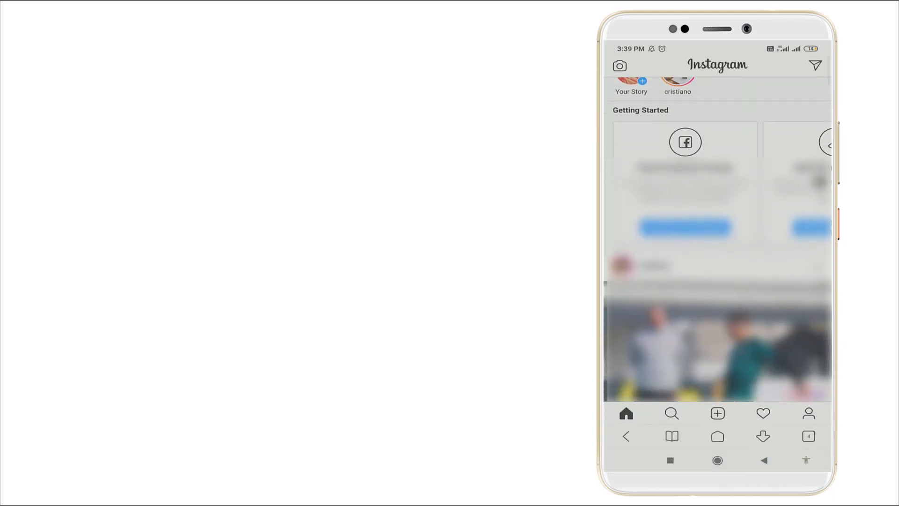
{"action": "scroll", "coordinate": [718, 237], "scroll_direction": "down", "scroll_amount": 1}
{"action": "scroll", "coordinate": [717, 238], "scroll_direction": "up", "scroll_amount": 2}
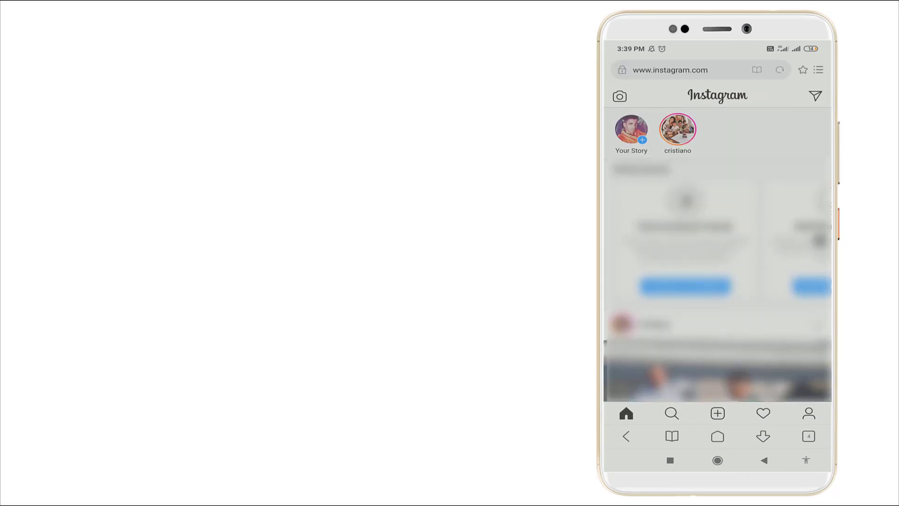
{"action": "scroll", "coordinate": [717, 238], "scroll_direction": "down", "scroll_amount": 1}
{"action": "scroll", "coordinate": [717, 238], "scroll_direction": "down", "scroll_amount": 1}
{"action": "scroll", "coordinate": [717, 238], "scroll_direction": "down", "scroll_amount": 1}
{"action": "scroll", "coordinate": [717, 237], "scroll_direction": "down", "scroll_amount": 2}
{"action": "scroll", "coordinate": [717, 238], "scroll_direction": "down", "scroll_amount": 1}
{"action": "scroll", "coordinate": [717, 237], "scroll_direction": "down", "scroll_amount": 2}
{"action": "scroll", "coordinate": [718, 238], "scroll_direction": "up", "scroll_amount": 5}
Step: Go to your own profile and enter the Edit Profile page
{"action": "left_click", "coordinate": [809, 413]}
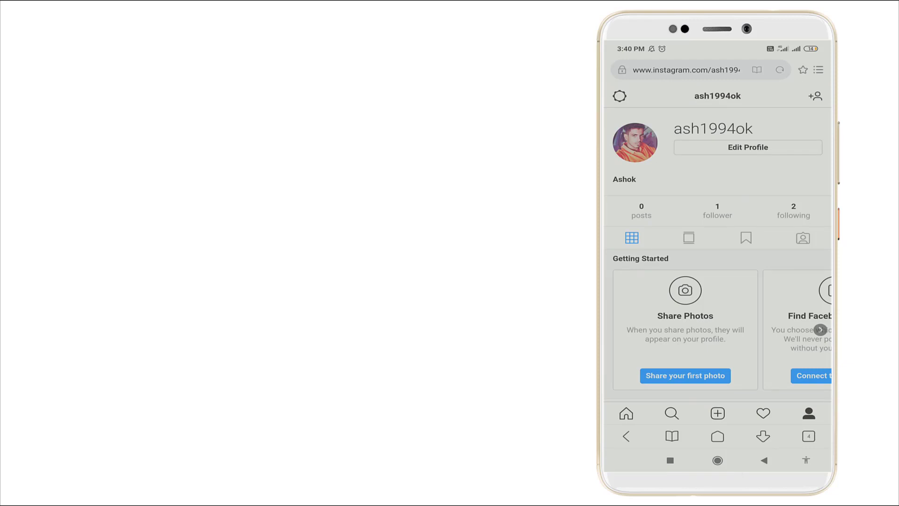
{"action": "left_click", "coordinate": [788, 144]}
{"action": "left_click", "coordinate": [733, 147]}
{"action": "left_click", "coordinate": [782, 145]}
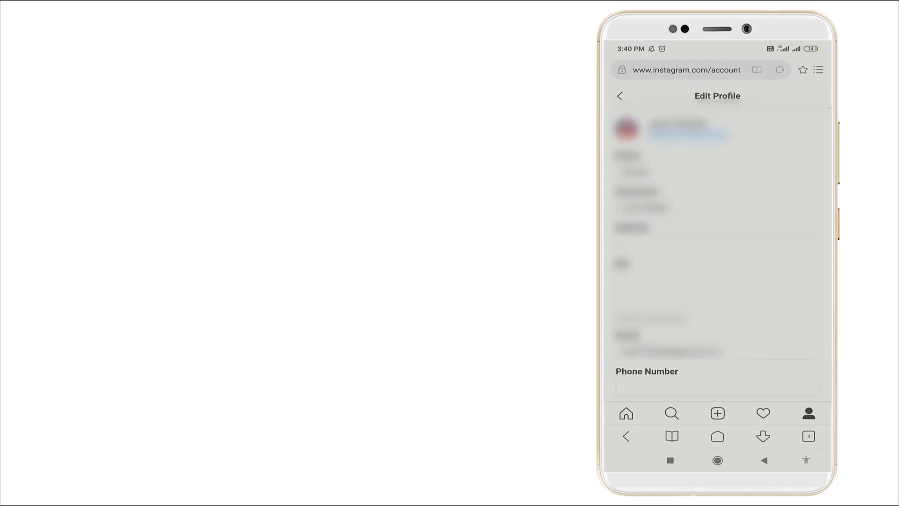
{"action": "scroll", "coordinate": [717, 239], "scroll_direction": "down", "scroll_amount": 2}
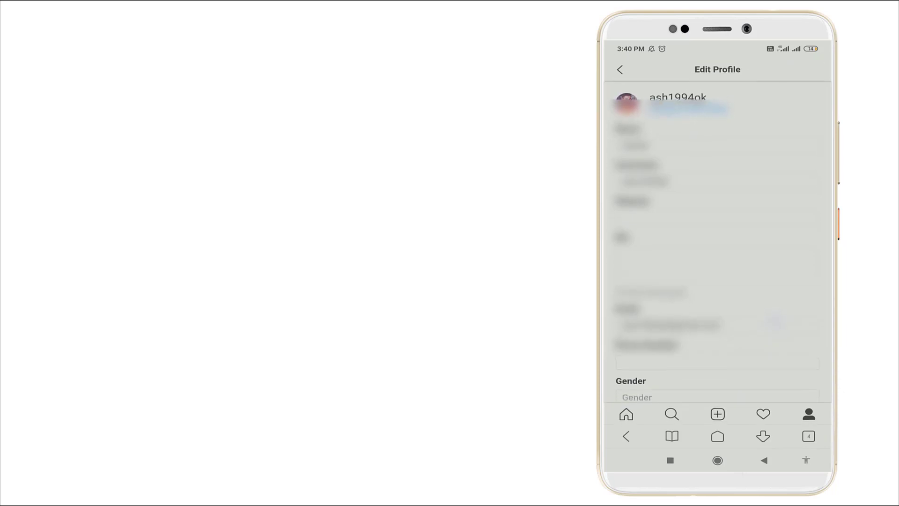
{"action": "scroll", "coordinate": [717, 239], "scroll_direction": "down", "scroll_amount": 1}
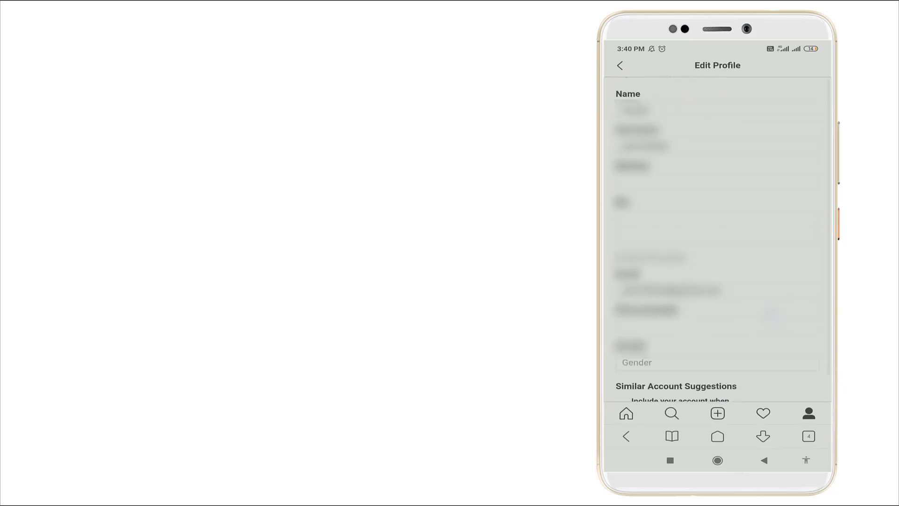
{"action": "scroll", "coordinate": [718, 239], "scroll_direction": "down", "scroll_amount": 2}
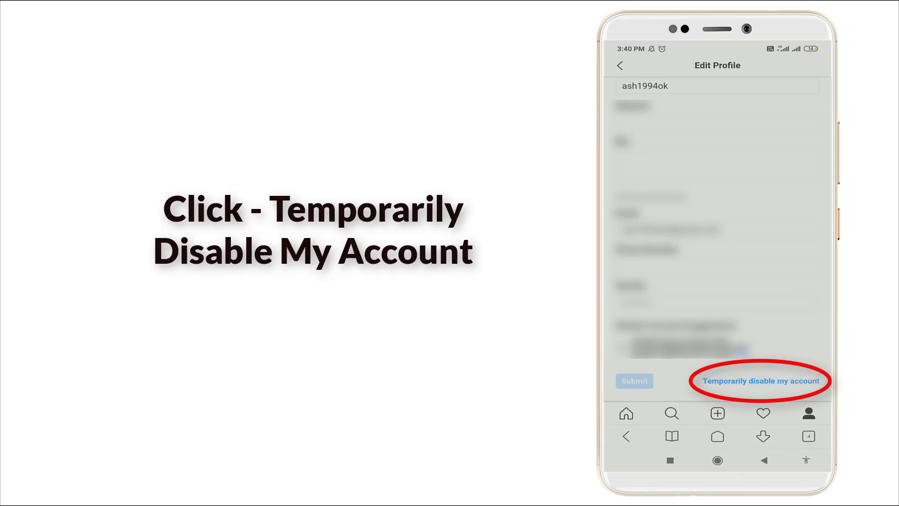
Step: Start the Temporarily disable my account form and choose 'Privacy concerns' as the reason
{"action": "left_click", "coordinate": [761, 381]}
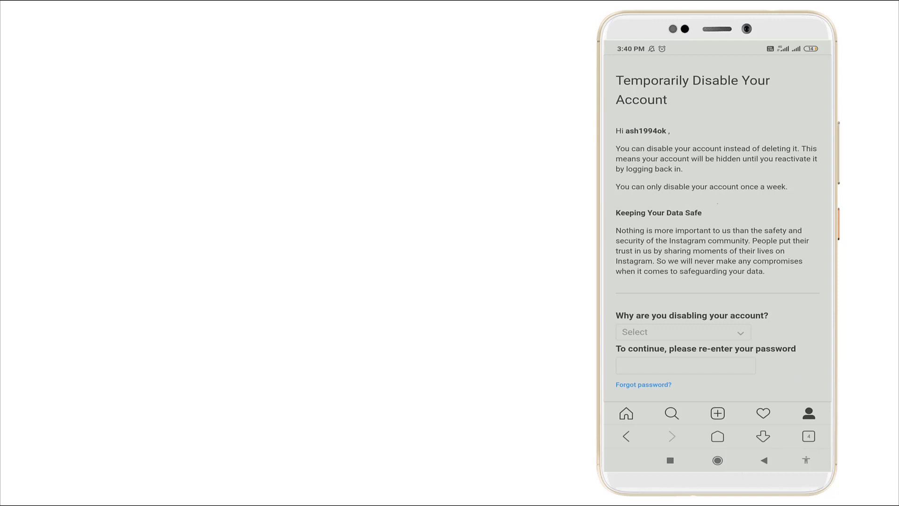
{"action": "scroll", "coordinate": [717, 232], "scroll_direction": "down", "scroll_amount": 2}
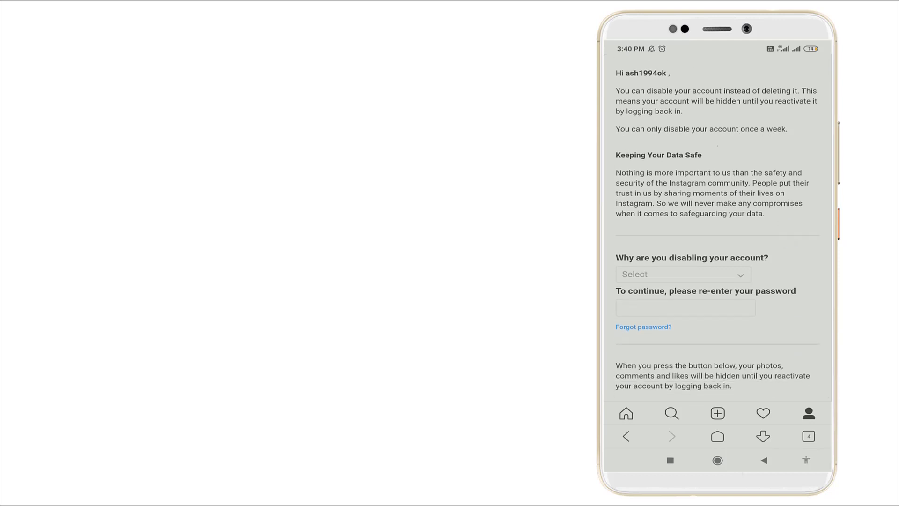
{"action": "left_click", "coordinate": [683, 274]}
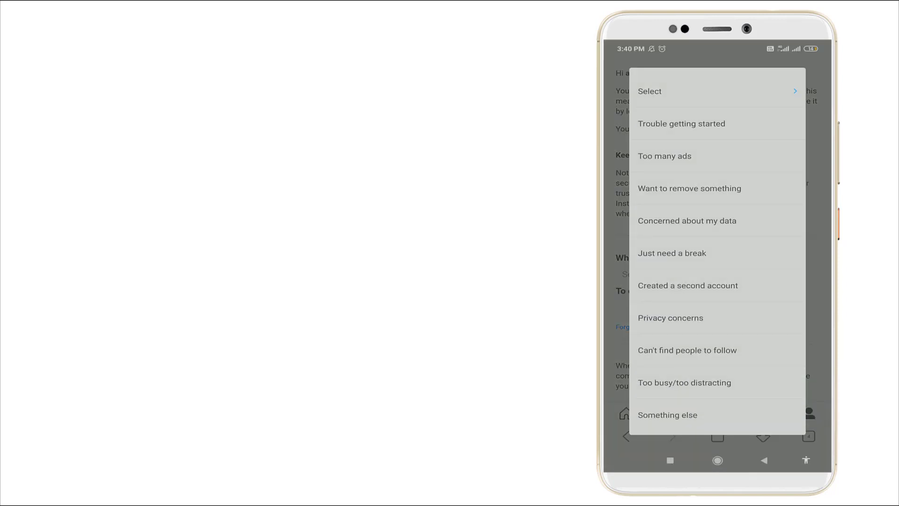
{"action": "left_click", "coordinate": [743, 317]}
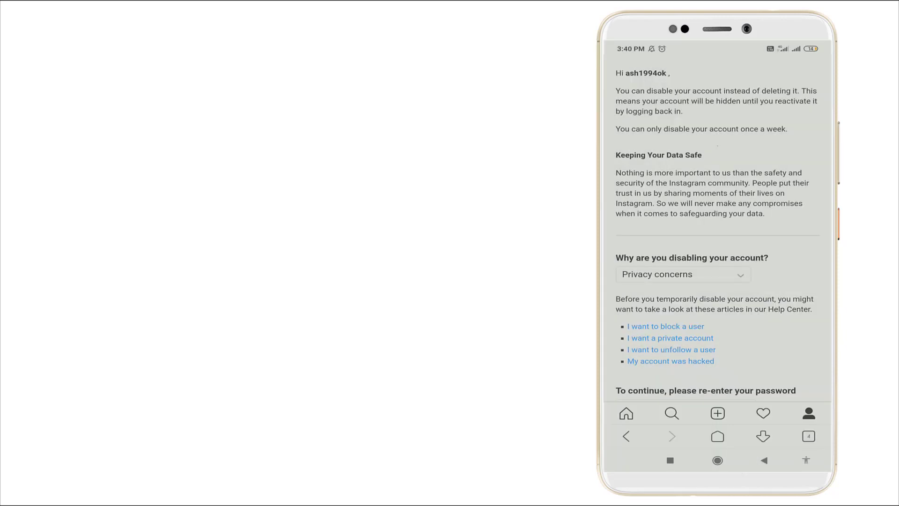
{"action": "scroll", "coordinate": [716, 233], "scroll_direction": "down", "scroll_amount": 3}
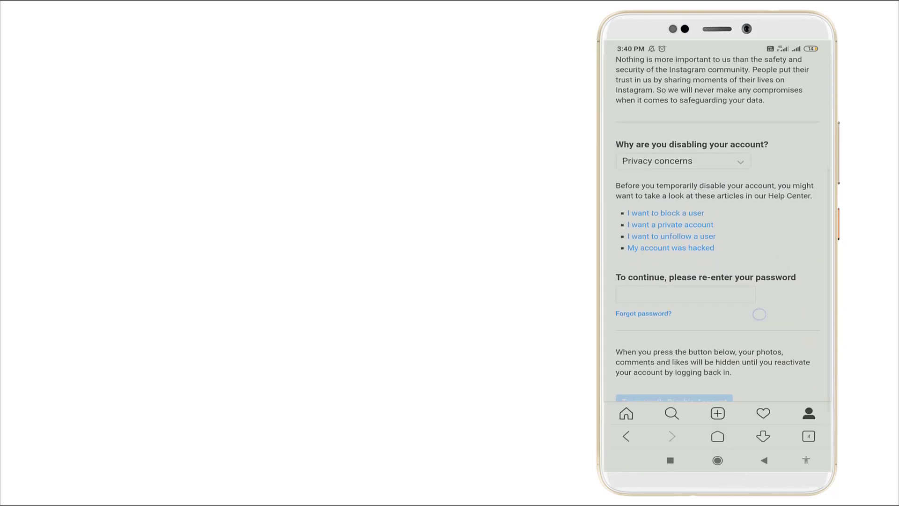
{"action": "left_click_drag", "start_coordinate": [758, 311], "coordinate": [767, 293]}
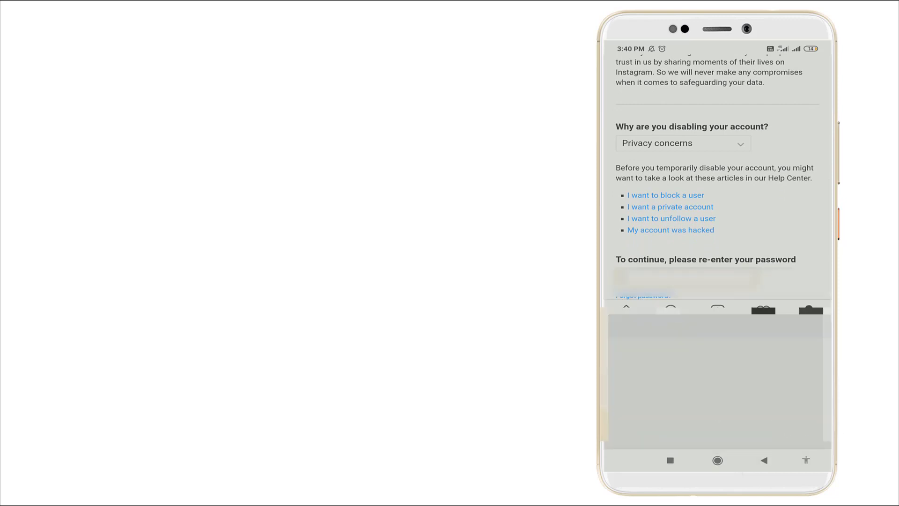
{"action": "type", "text": "a"}
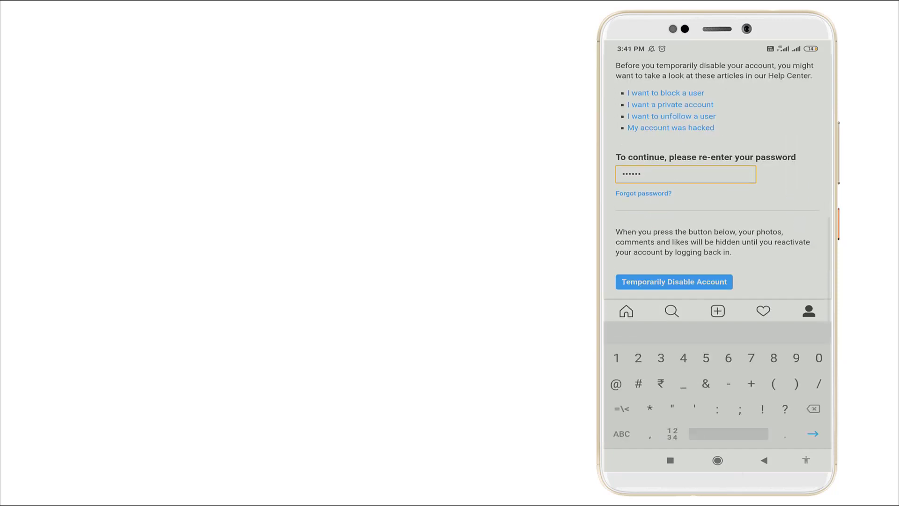
Step: Finish entering the account password and put the keyboard away
{"action": "left_click", "coordinate": [763, 460]}
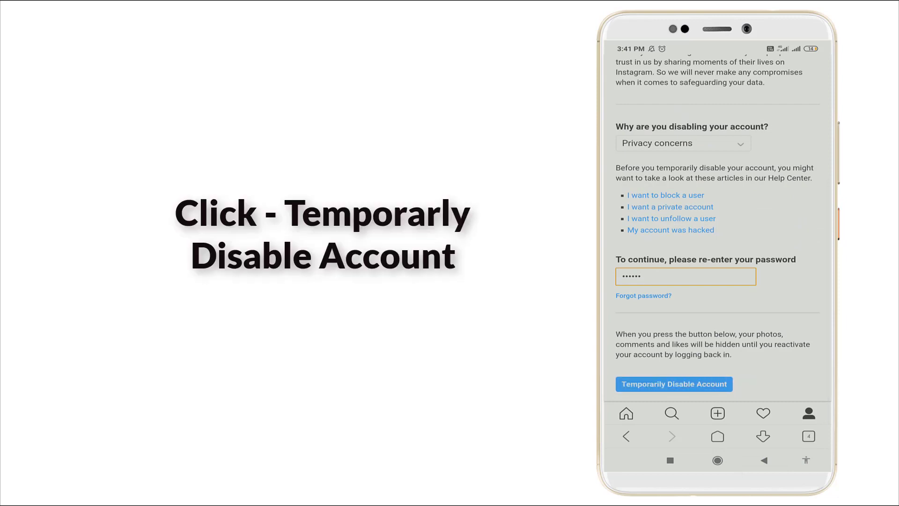
Step: Submit Temporarily Disable Account and answer Yes to the confirmation prompt
{"action": "left_click", "coordinate": [710, 384]}
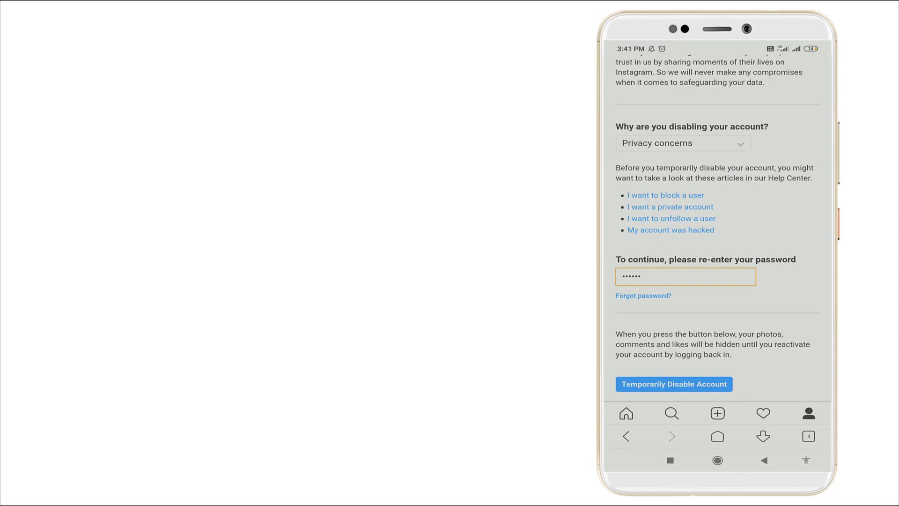
{"action": "left_click", "coordinate": [717, 385]}
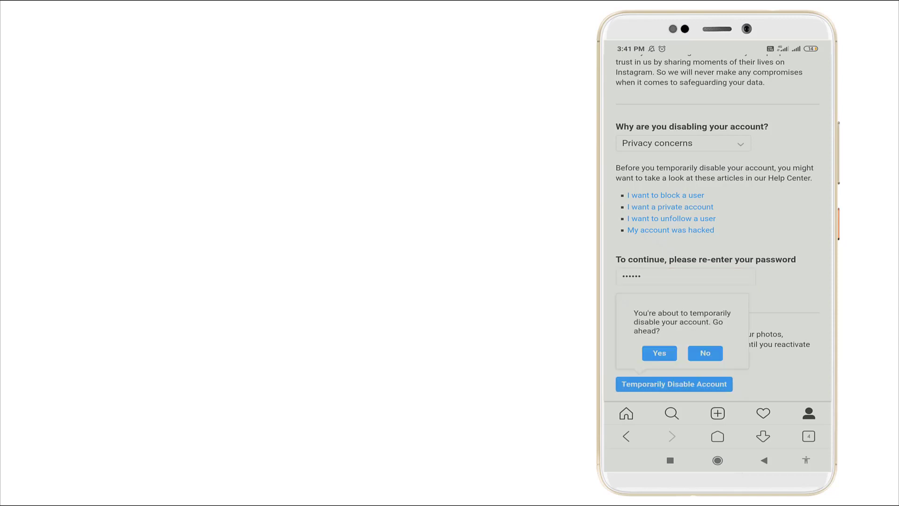
{"action": "left_click", "coordinate": [659, 353]}
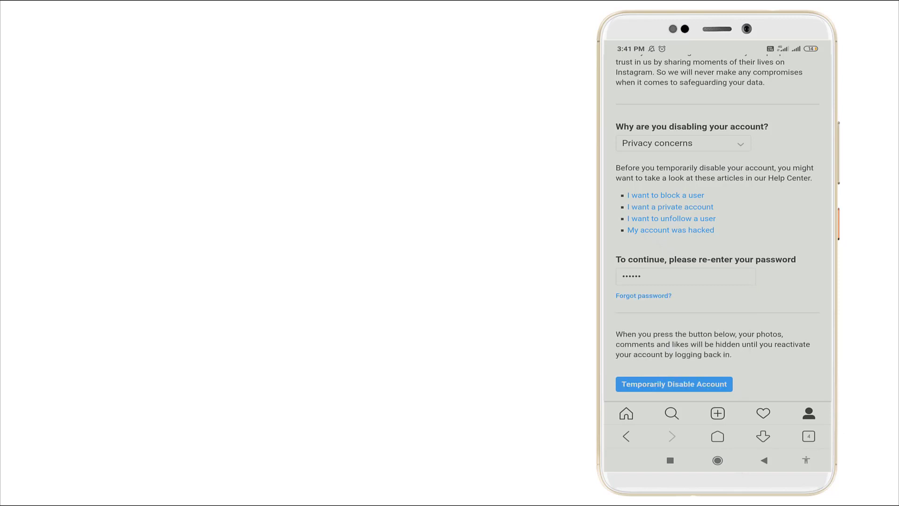